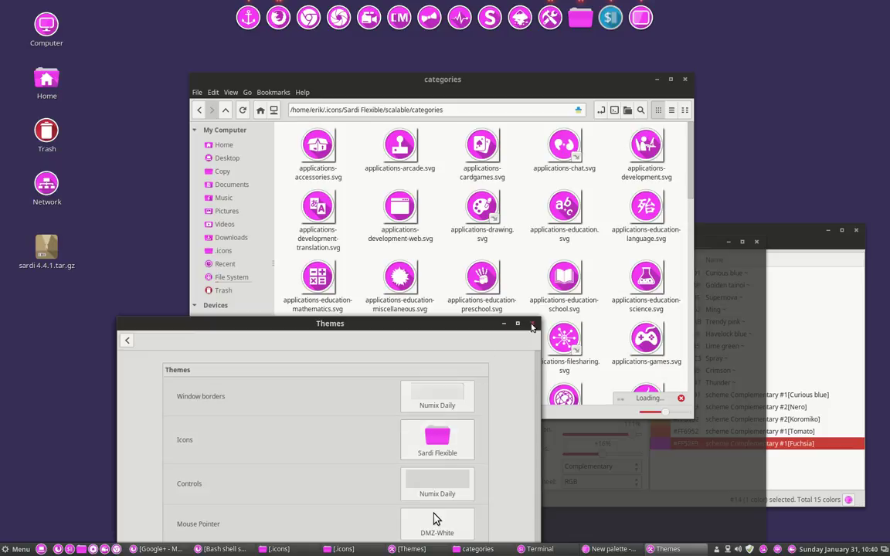
# Step: Close the Themes settings window and bring the Gpick colour palette to the front
pyautogui.click(532, 326)
pyautogui.click(812, 237)
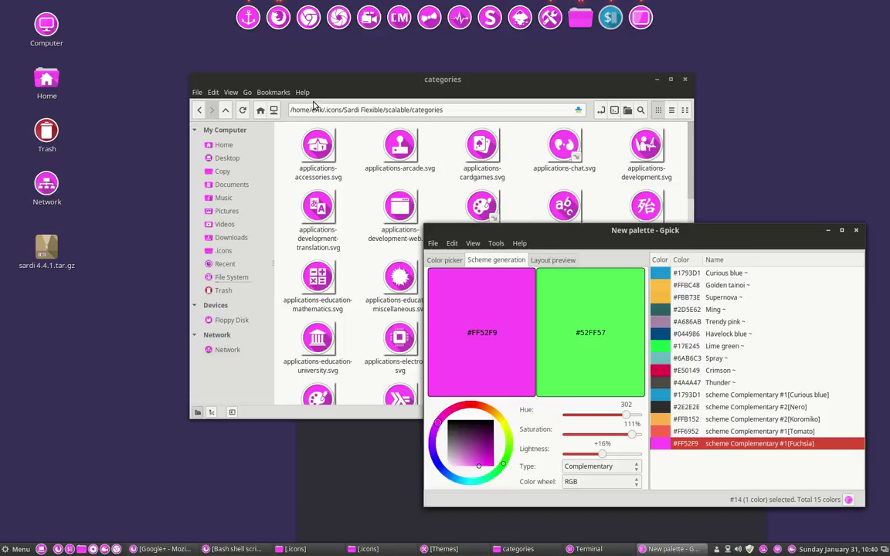
# Step: Move the folder window up, then copy the scalable folder from Sardi Flexible (copy)
pyautogui.moveTo(466, 85); pyautogui.dragTo(375, 65)
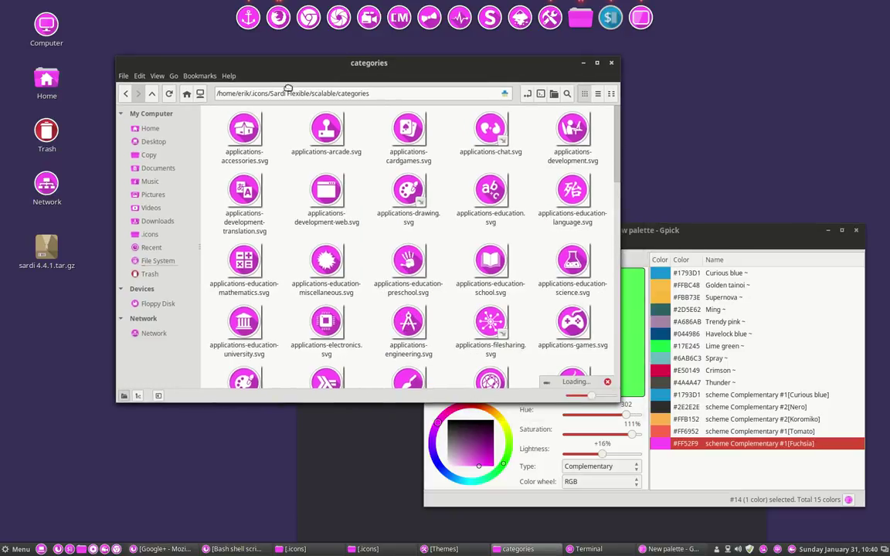
pyautogui.click(135, 91)
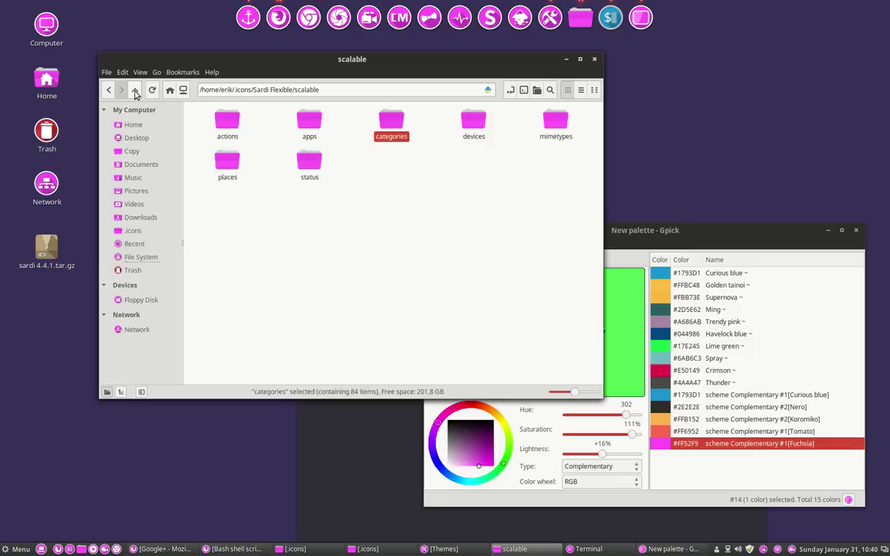
pyautogui.click(136, 91)
pyautogui.click(135, 91)
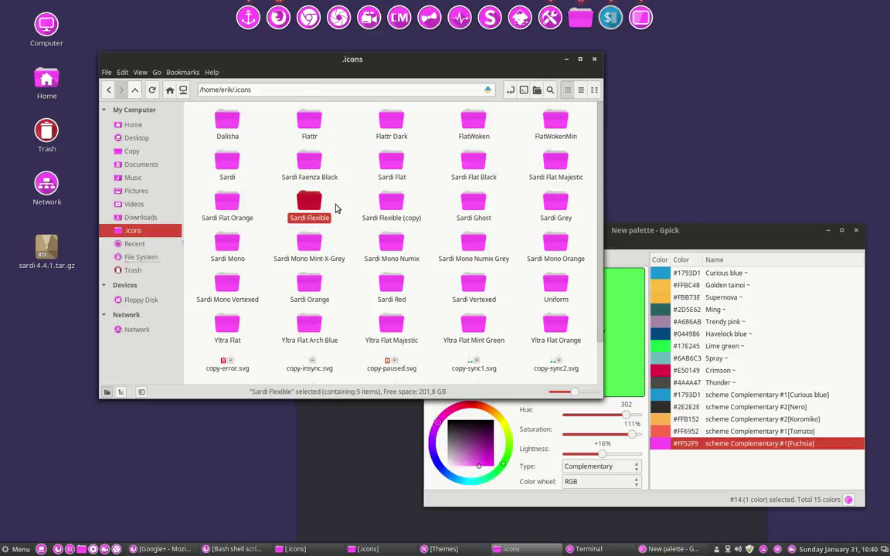
pyautogui.click(287, 206)
pyautogui.doubleClick(384, 210)
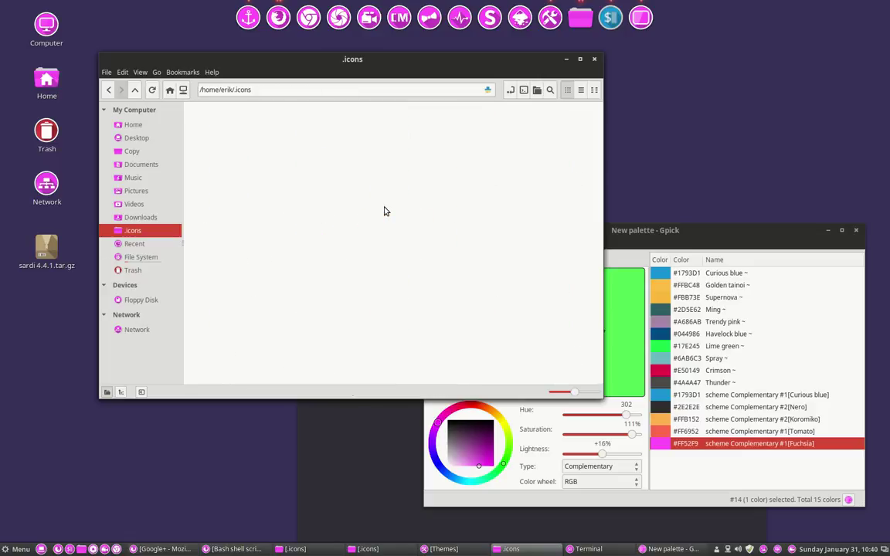
pyautogui.click(227, 126)
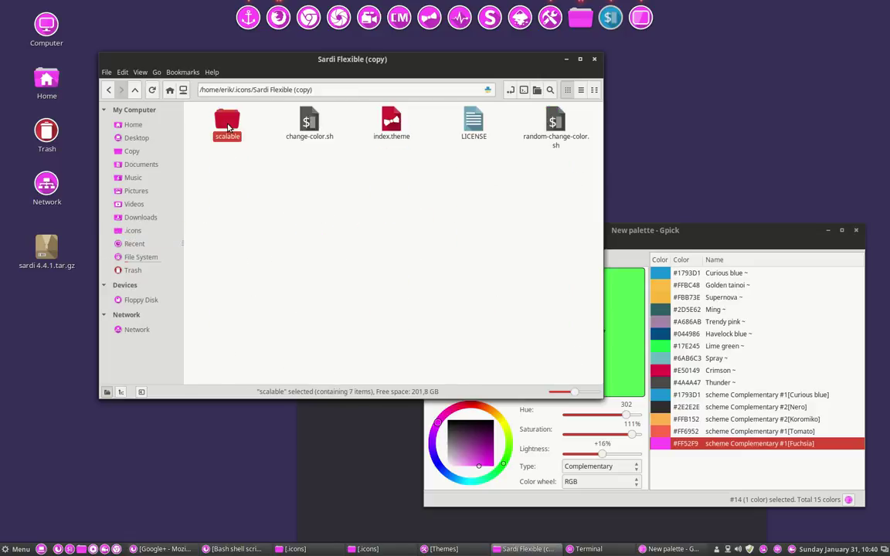
# Step: In Sardi Flexible, delete the recoloured scalable folder and paste the copied one
pyautogui.click(136, 91)
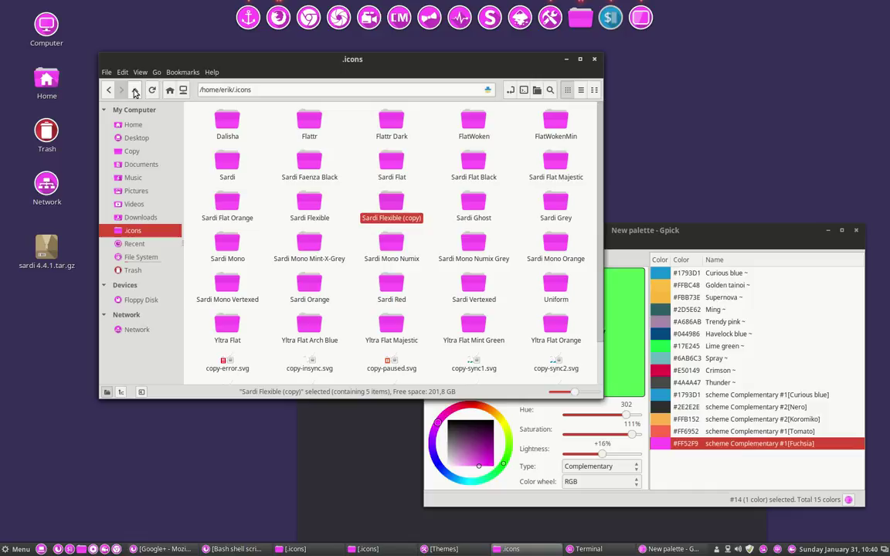
pyautogui.doubleClick(307, 200)
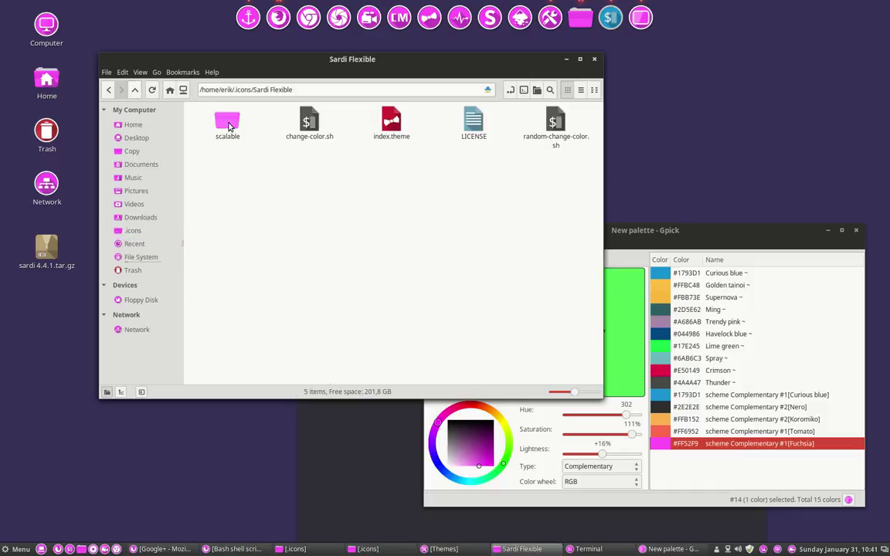
pyautogui.click(228, 123)
pyautogui.press('Delete')
pyautogui.rightClick(262, 231)
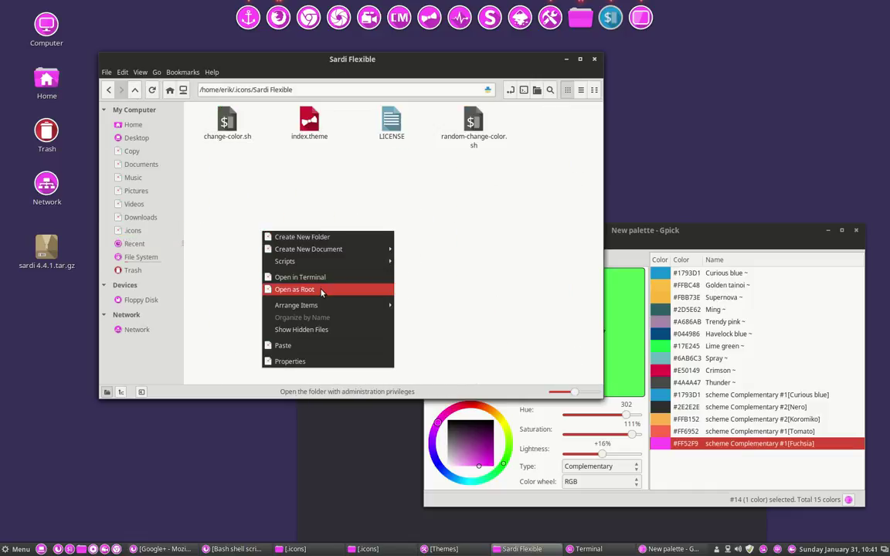
pyautogui.click(358, 352)
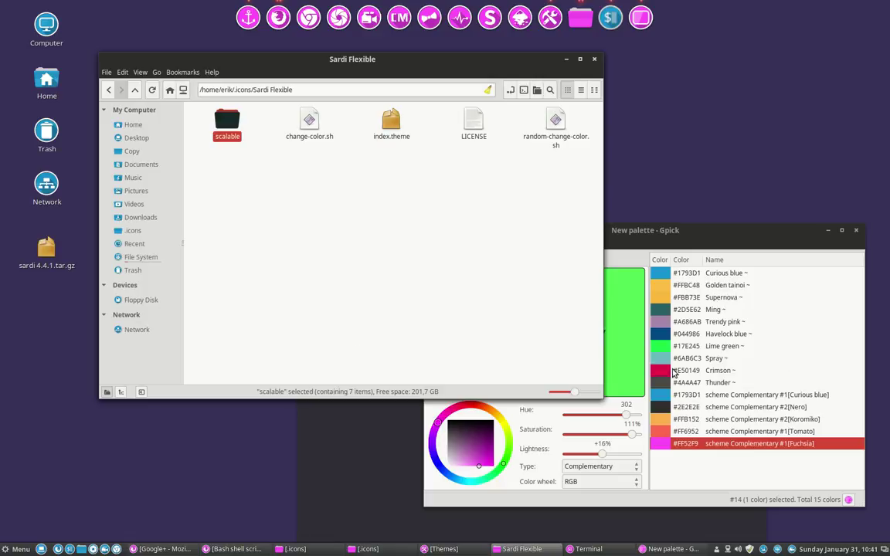
# Step: Pick Curious blue in Gpick and check the icons in Sardi Flexible's scalable folder
pyautogui.click(729, 276)
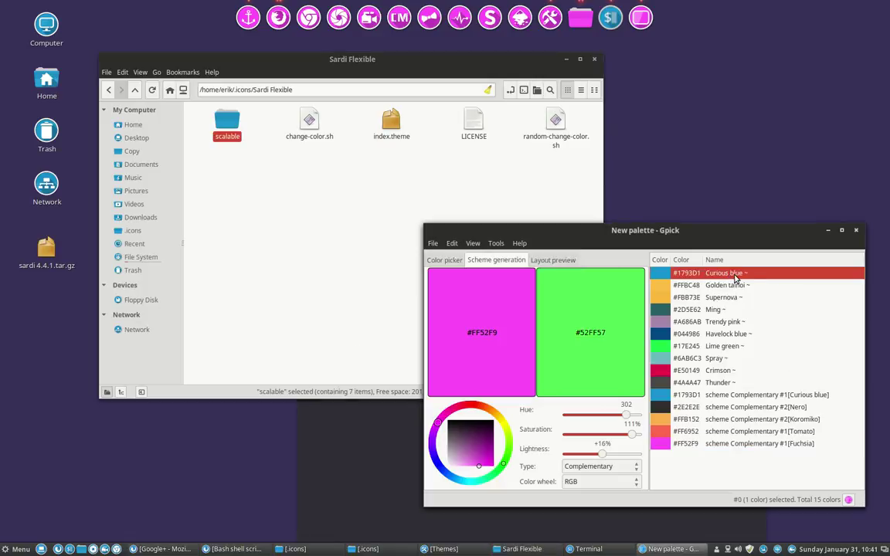
pyautogui.click(348, 214)
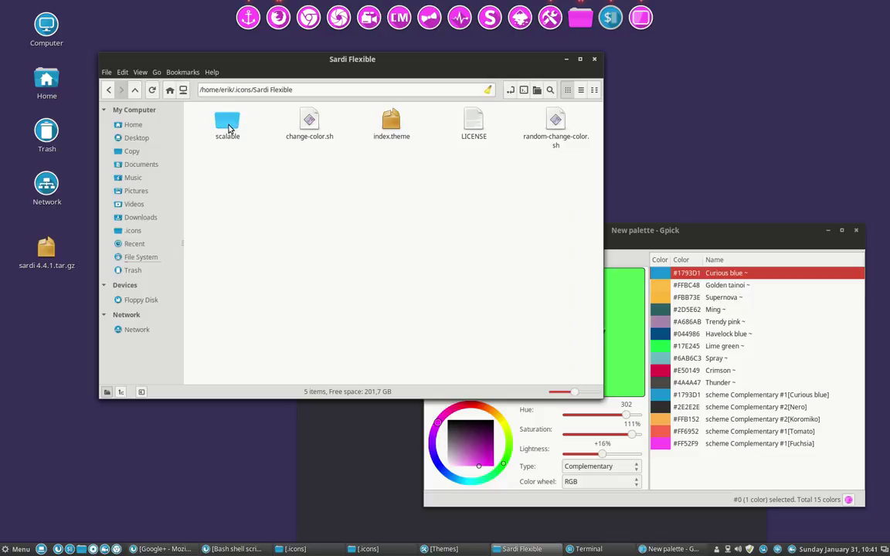
pyautogui.doubleClick(228, 129)
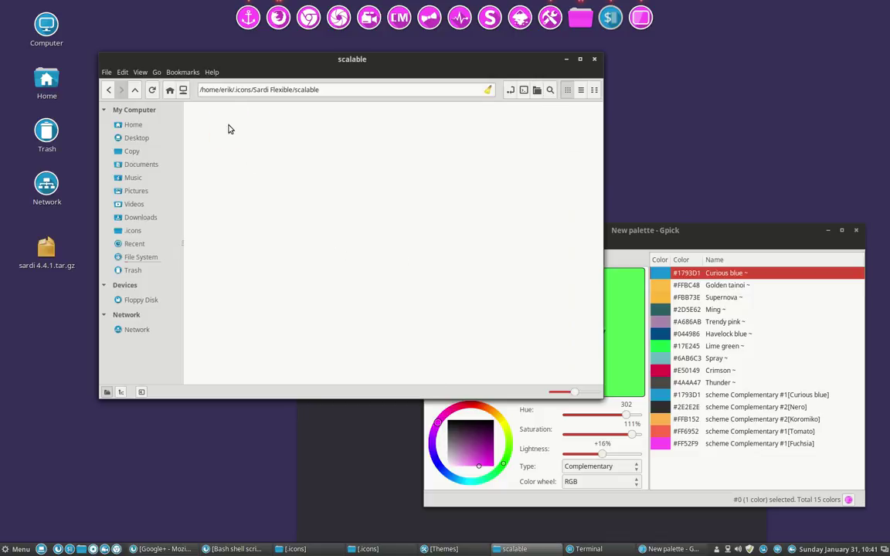
pyautogui.click(135, 91)
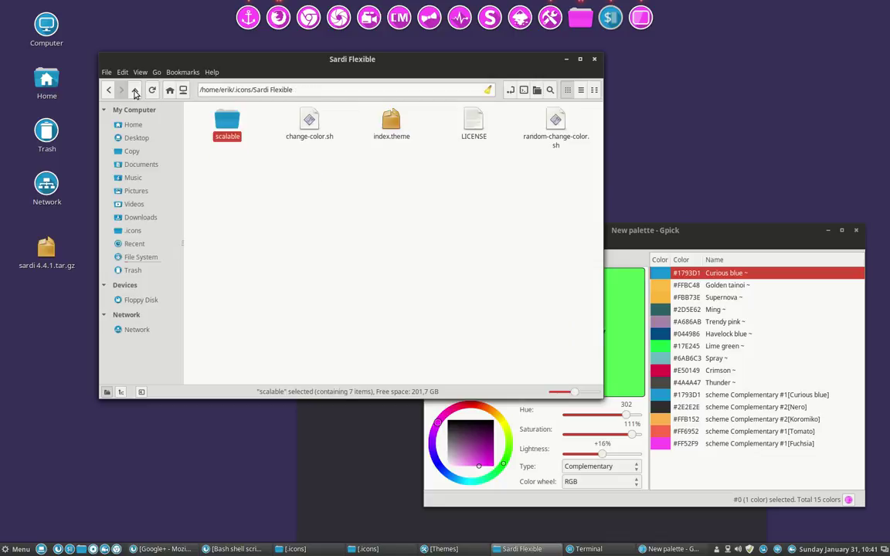
# Step: Select change-color.sh and random-change-color.sh, then minimise the Gpick palette
pyautogui.click(299, 122)
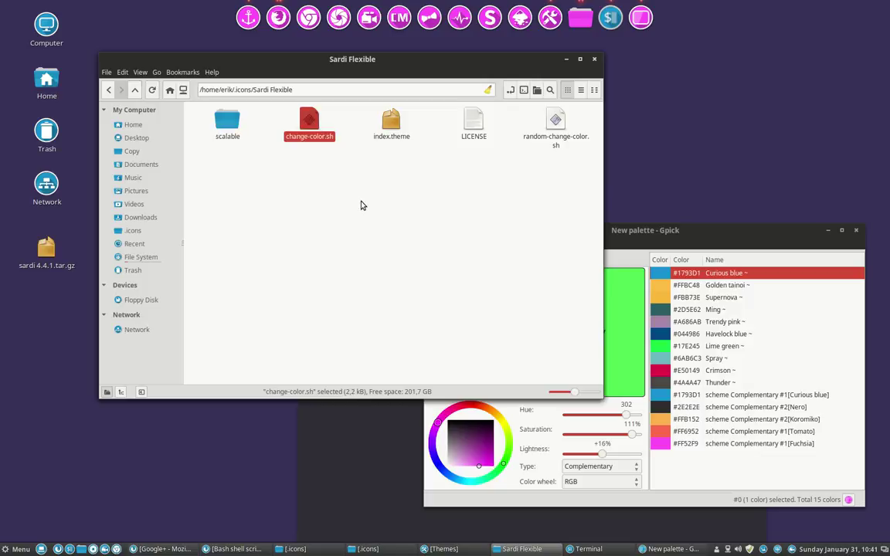
pyautogui.click(557, 122)
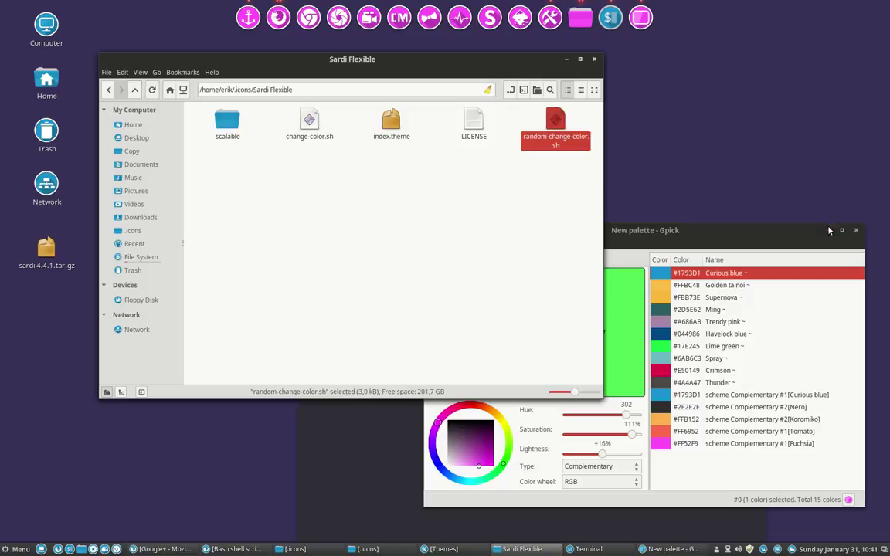
pyautogui.click(826, 232)
# Step: Close the old terminal and run ./random-change-color.sh from a terminal in Sardi Flexible
pyautogui.click(692, 310)
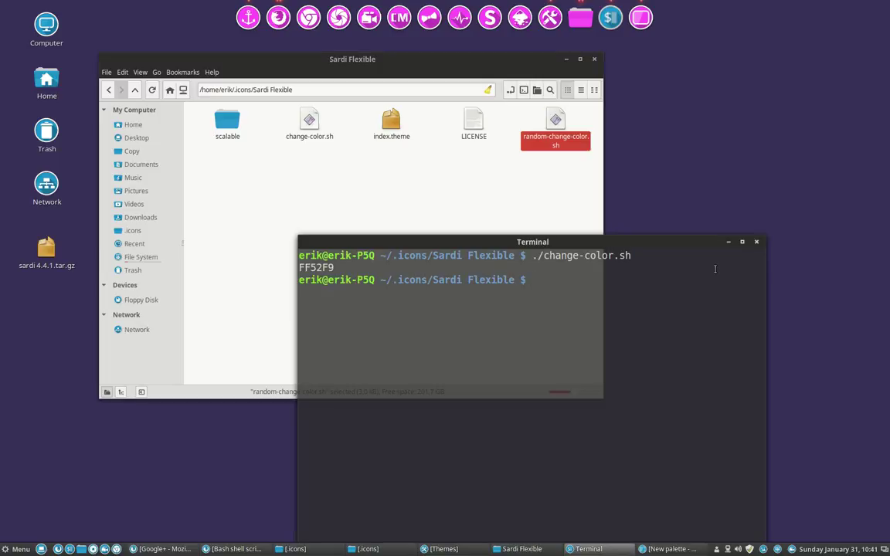
pyautogui.click(757, 244)
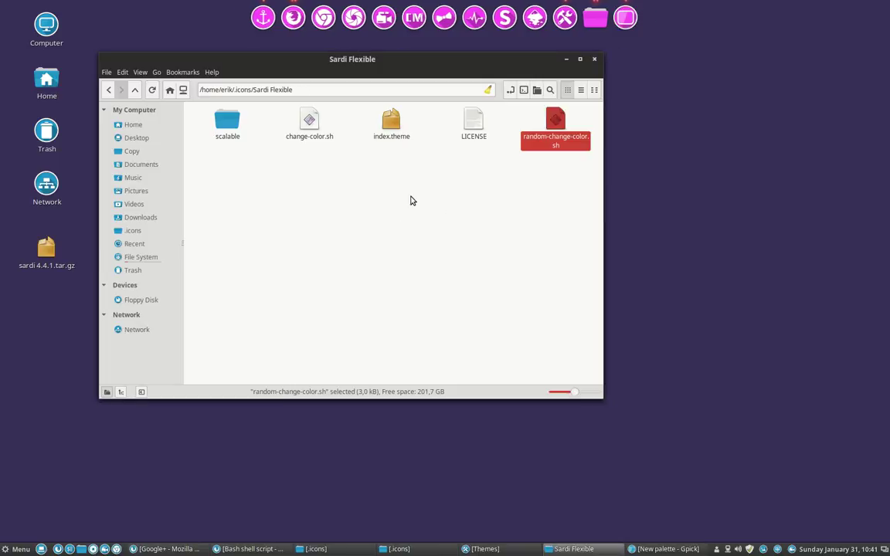
pyautogui.rightClick(412, 200)
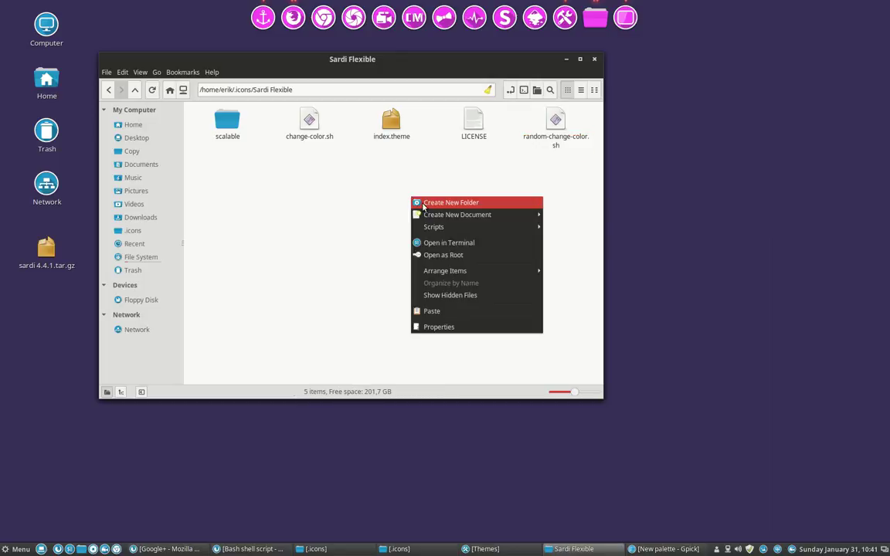
pyautogui.click(464, 244)
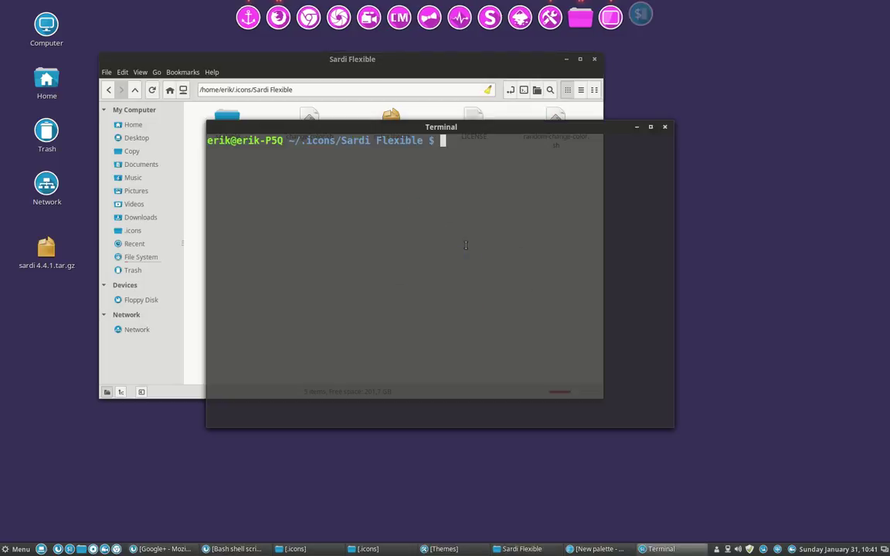
pyautogui.write('./rand')
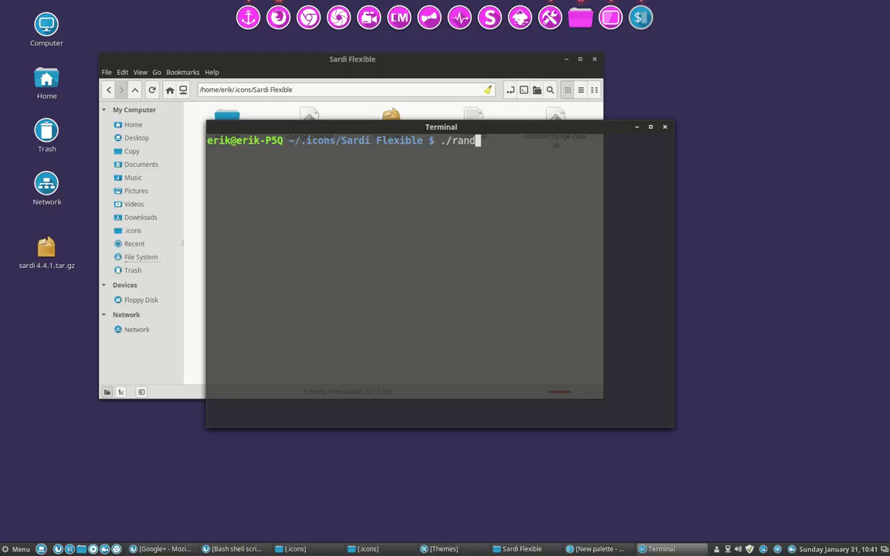
pyautogui.press('Tab')
pyautogui.press('Return')
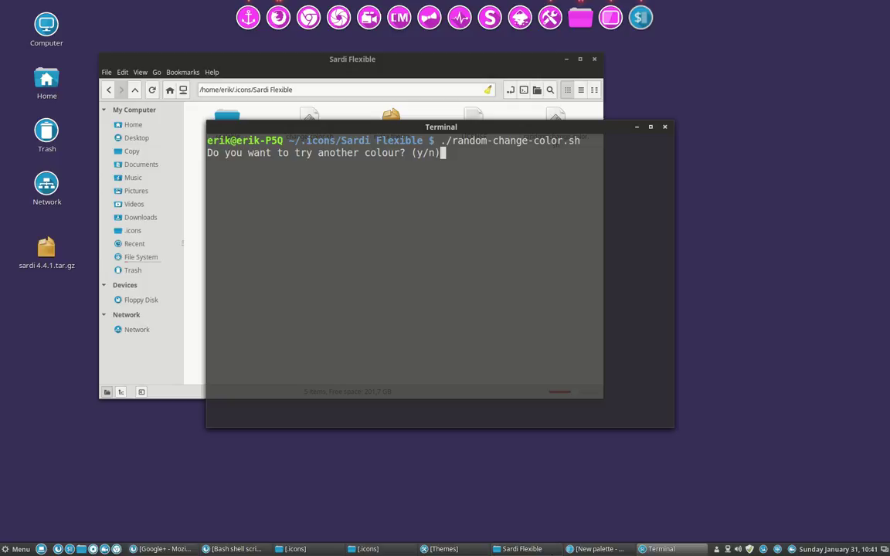
# Step: Open scalable/categories to view the recoloured icons and arrange it beside the terminal
pyautogui.click(523, 550)
pyautogui.doubleClick(227, 120)
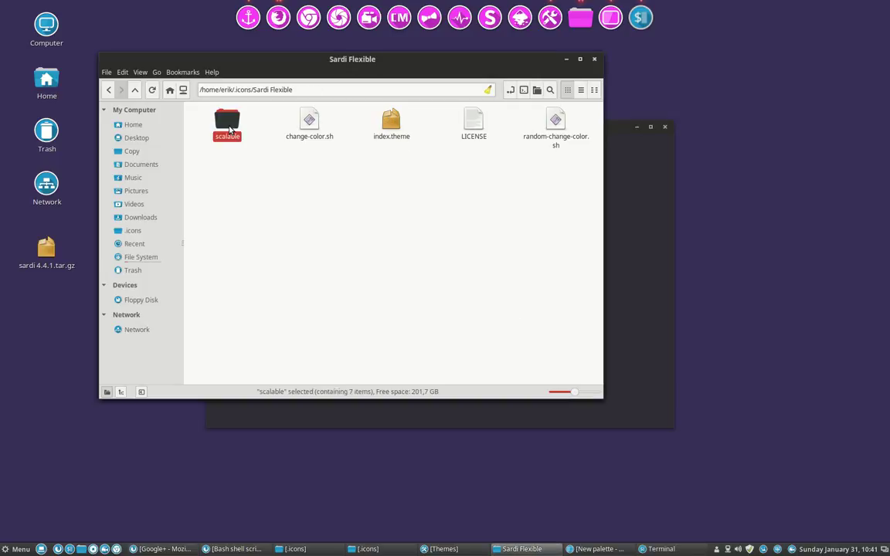
pyautogui.doubleClick(389, 123)
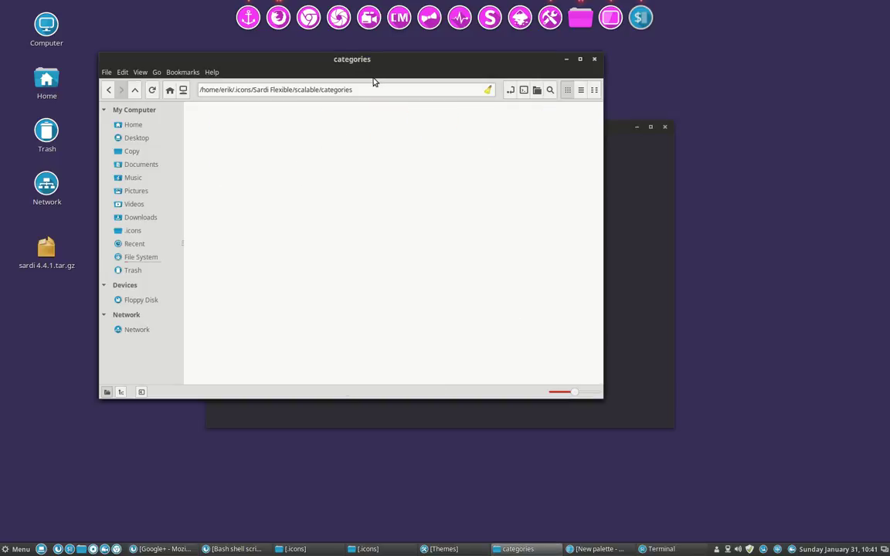
pyautogui.moveTo(371, 72)
pyautogui.mouseDown()
pyautogui.moveTo(654, 216)
pyautogui.moveTo(695, 216)
pyautogui.mouseUp()
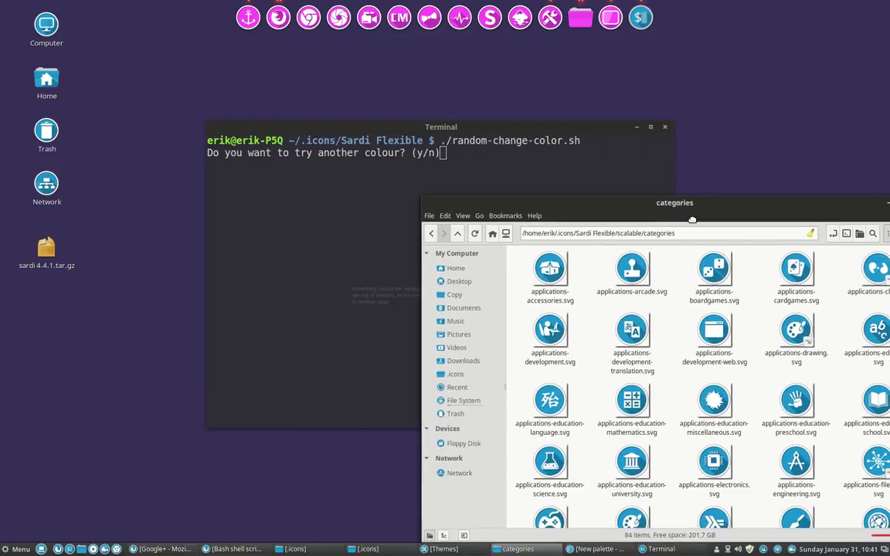
pyautogui.click(469, 129)
pyautogui.moveTo(469, 129); pyautogui.dragTo(279, 79)
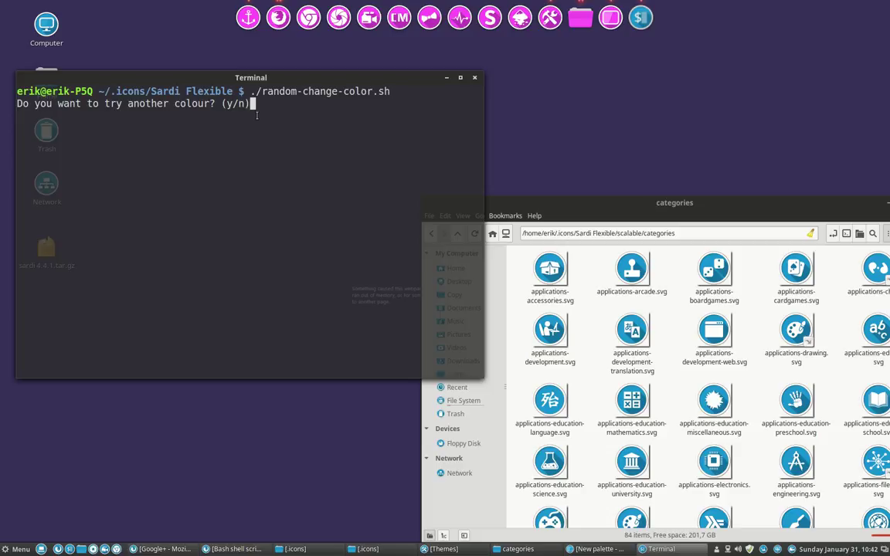
# Step: Answer y to try another colour and confirm the sudo password to start recolouring
pyautogui.write('y')
pyautogui.press('Return')
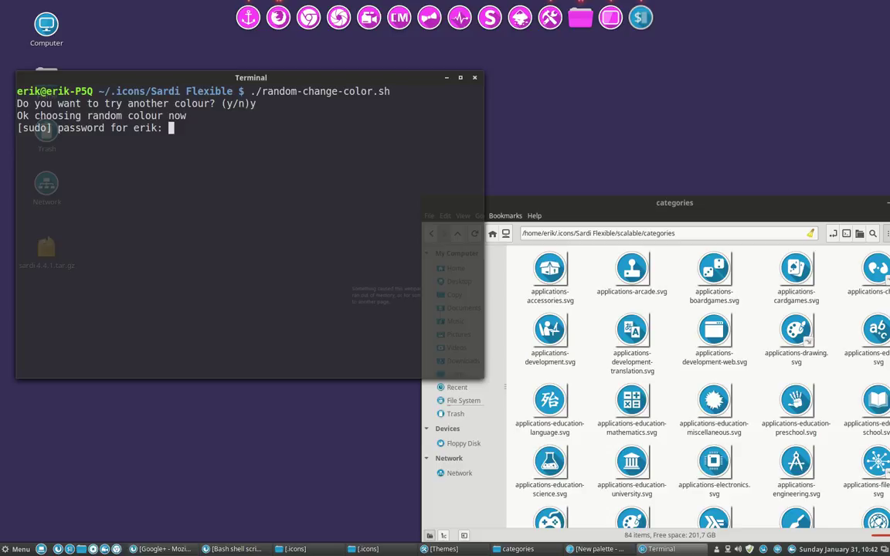
pyautogui.press('Return')
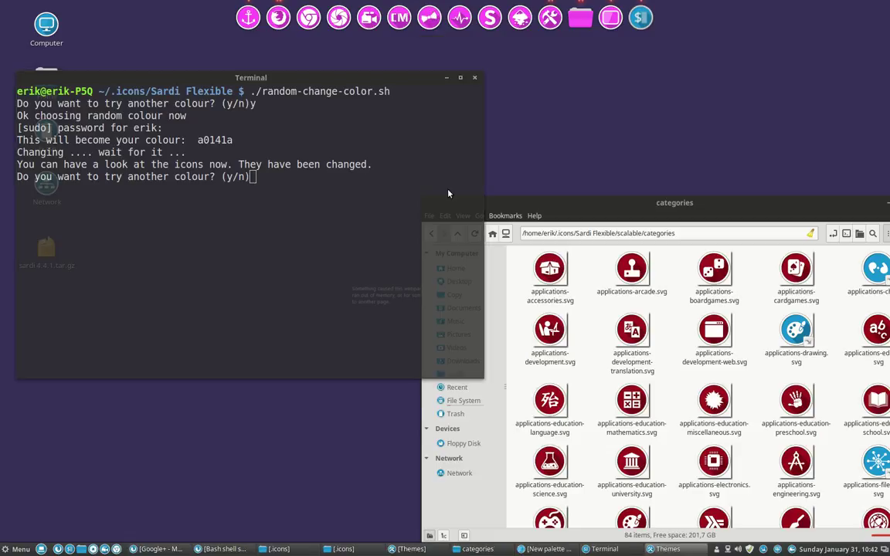
# Step: Switch the icon theme to Sardi Flat Orange and back to Sardi Flexible, then check the menu icons
pyautogui.click(564, 243)
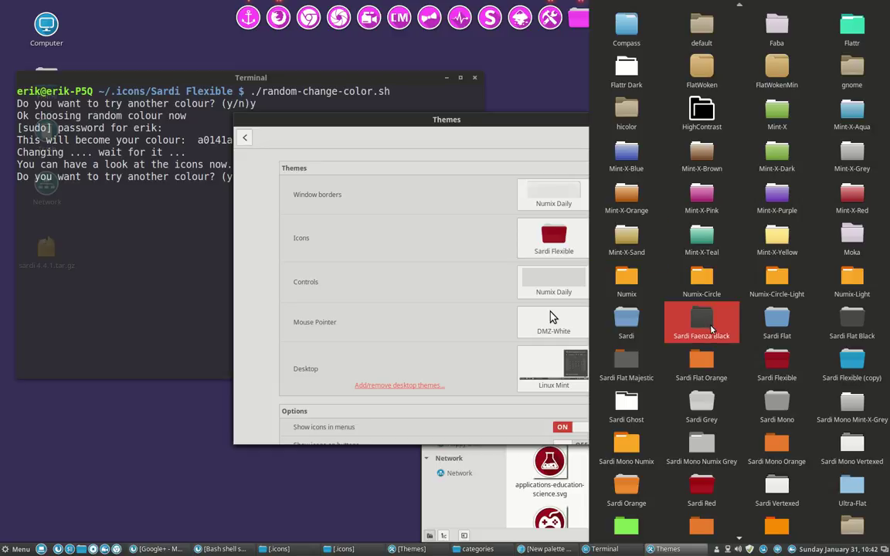
pyautogui.click(626, 300)
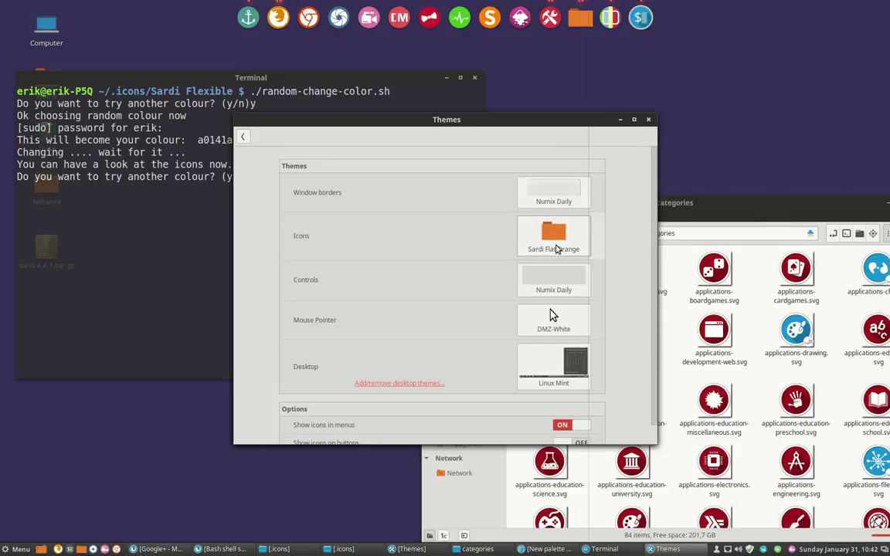
pyautogui.click(568, 252)
pyautogui.click(775, 360)
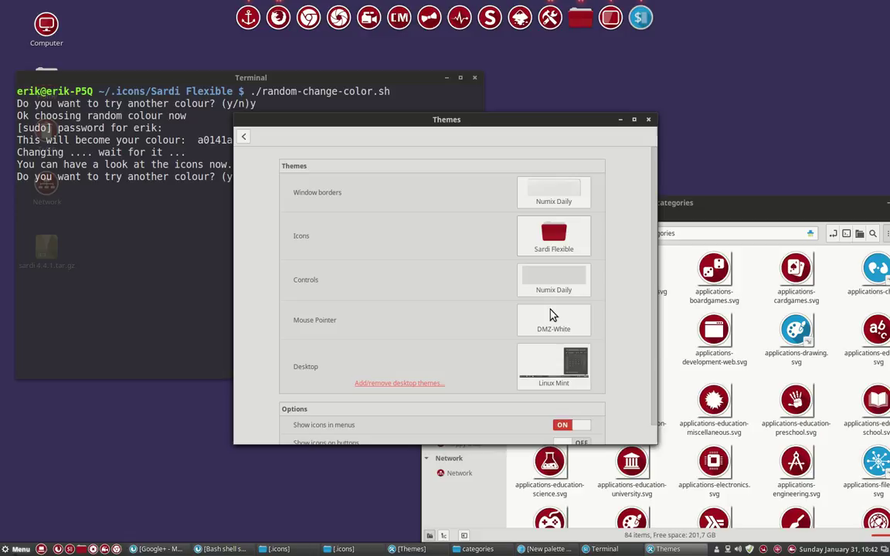
pyautogui.press('super')
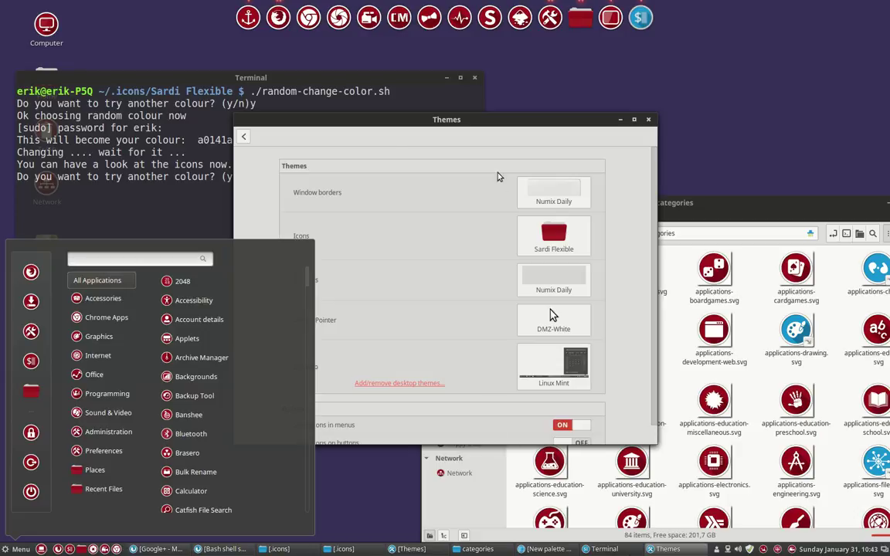
# Step: Answer y for another random colour (b1078a) and inspect the category icons
pyautogui.click(202, 197)
pyautogui.click(203, 198)
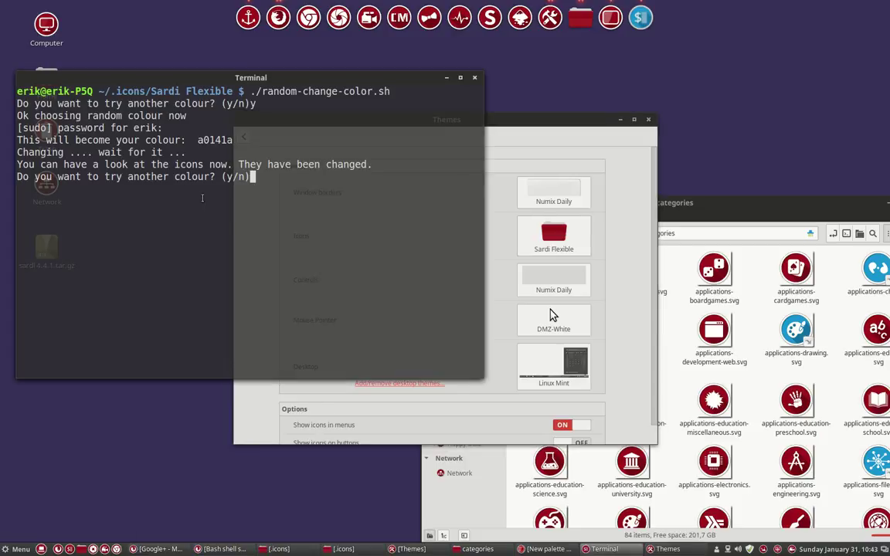
pyautogui.write('y')
pyautogui.press('Return')
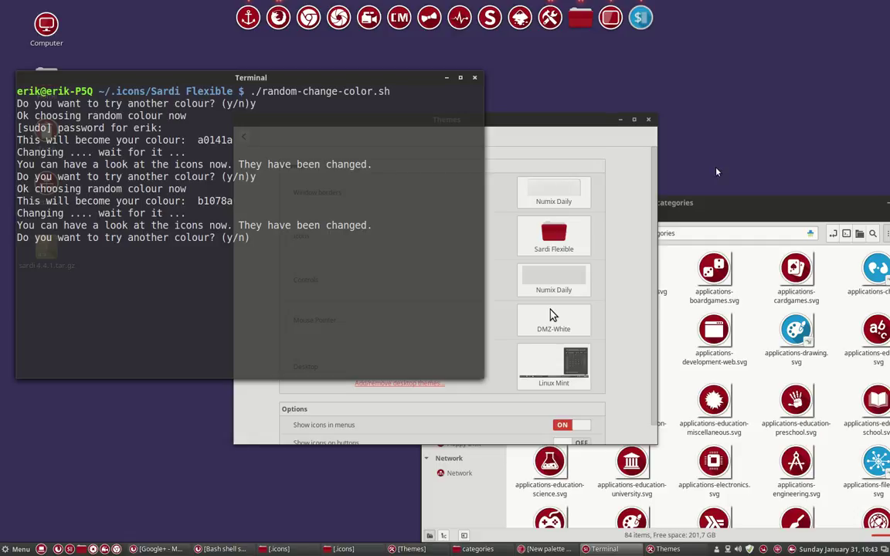
pyautogui.click(797, 207)
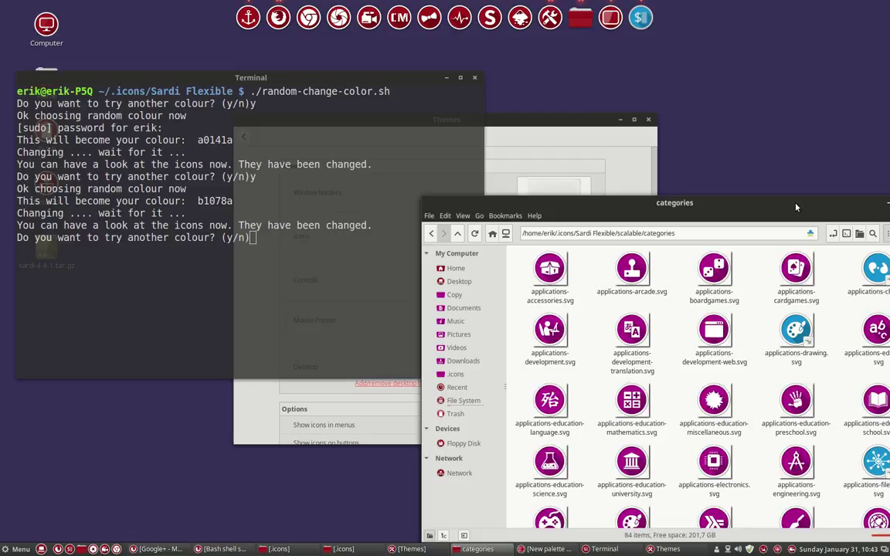
pyautogui.click(298, 268)
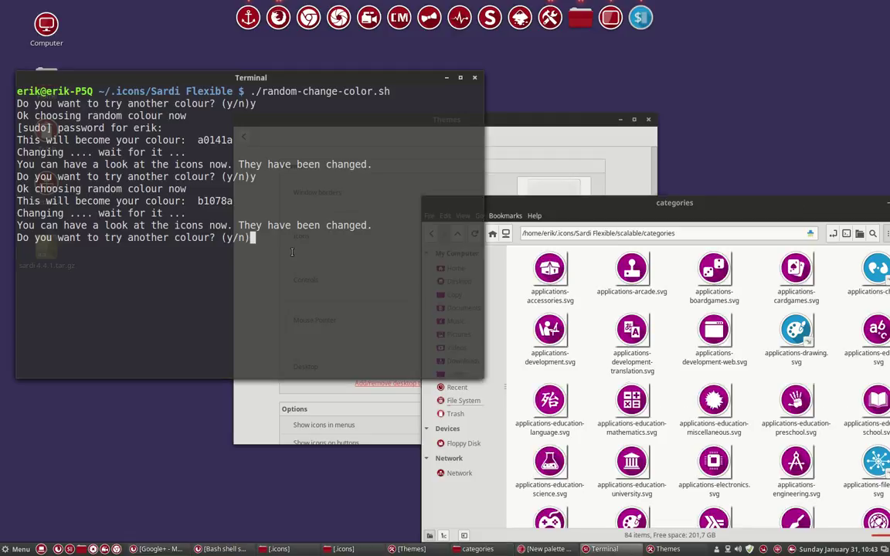
# Step: Draw colour 797660, answer n to keep it, and select the 797660 code
pyautogui.write('y')
pyautogui.press('Return')
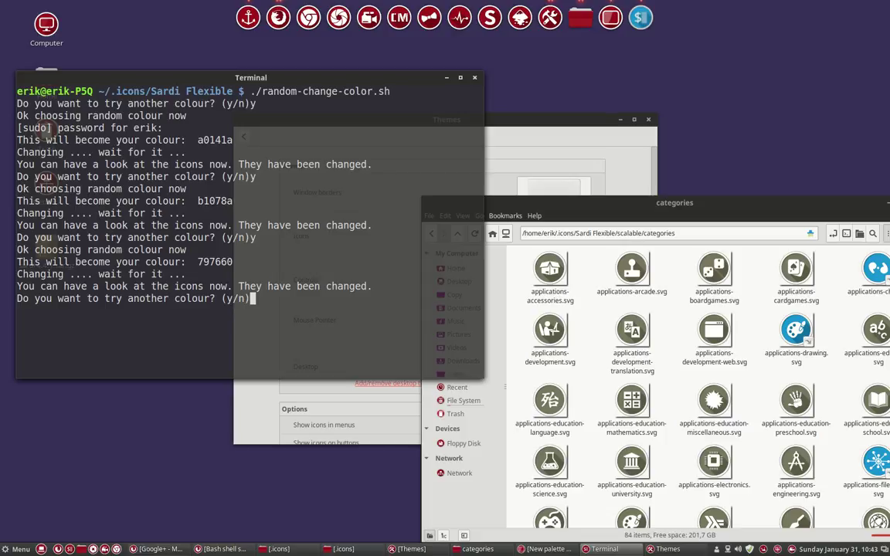
pyautogui.write('n')
pyautogui.press('Return')
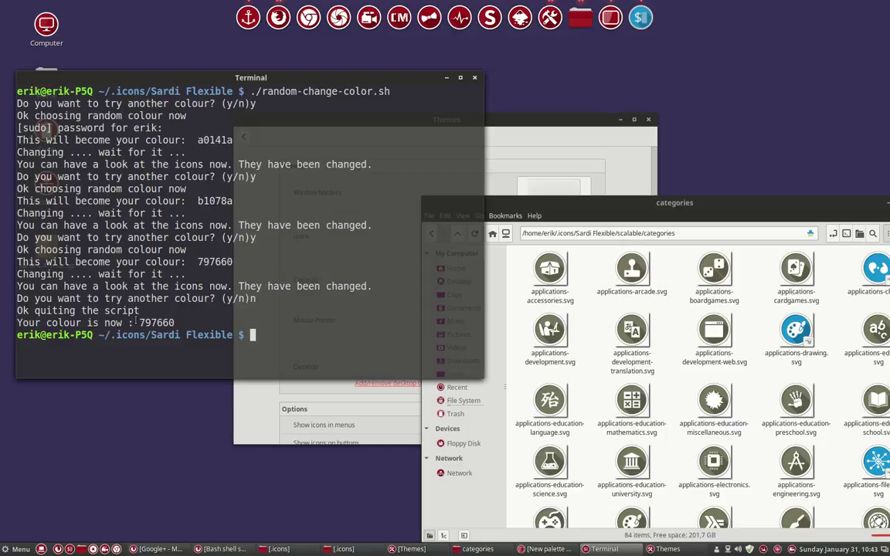
pyautogui.moveTo(140, 323); pyautogui.dragTo(174, 323)
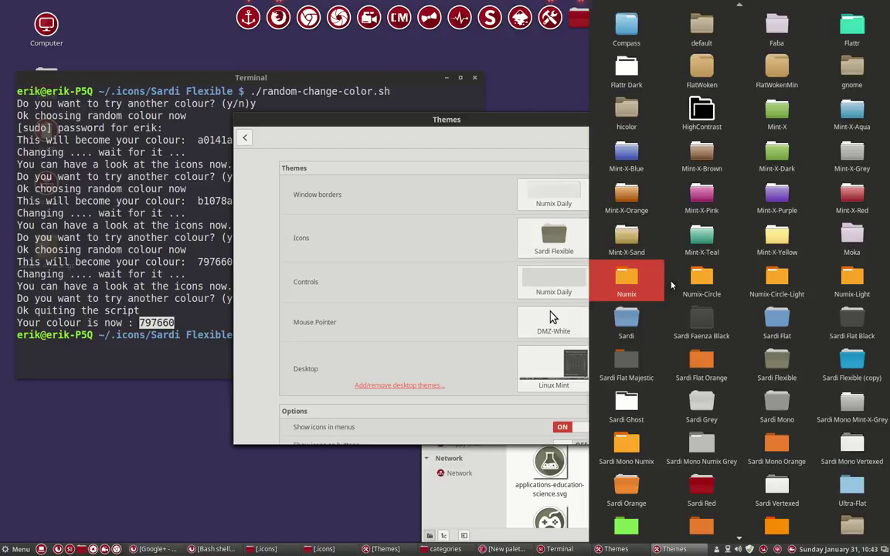
# Step: Switch icons to Sardi Flat Orange and back to Sardi Flexible, then return to System Settings
pyautogui.click(553, 238)
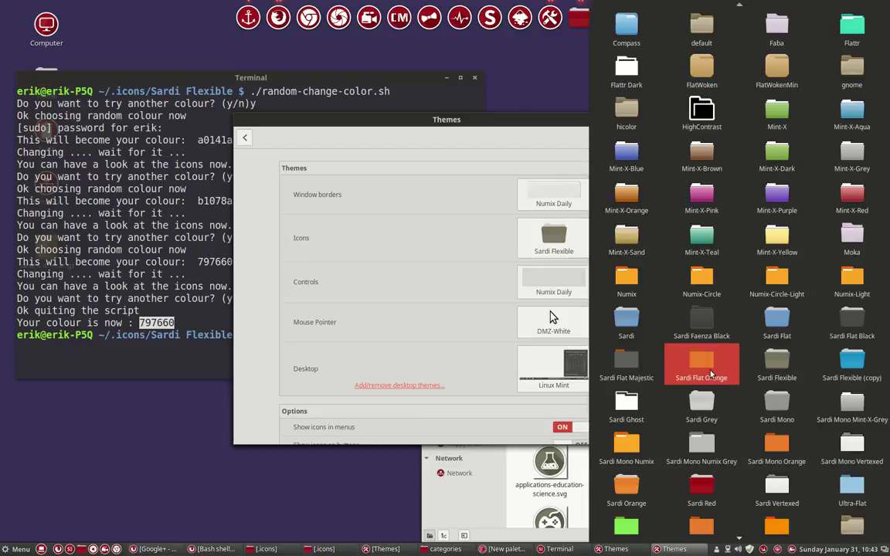
pyautogui.click(562, 247)
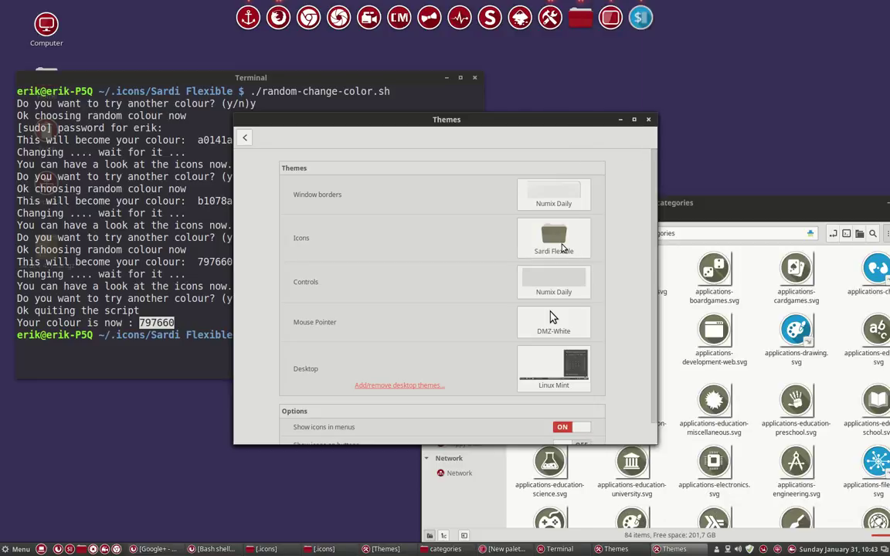
pyautogui.click(551, 236)
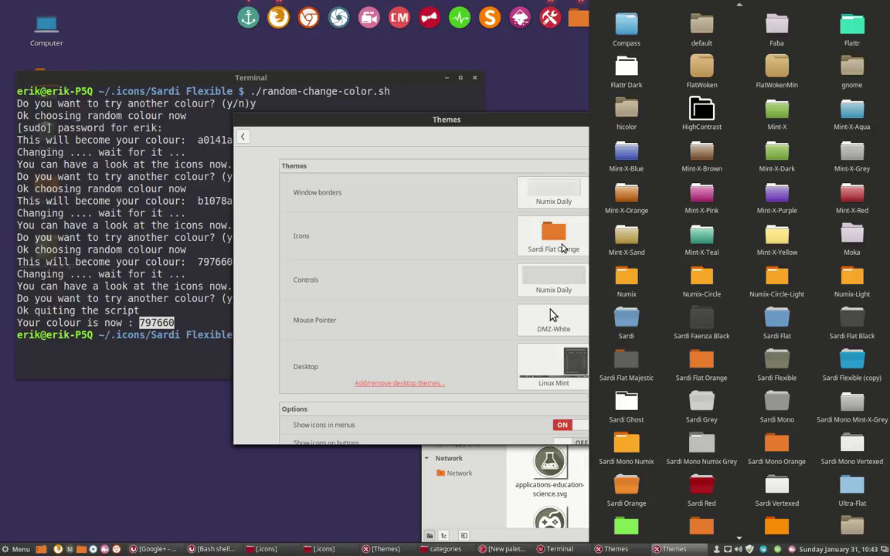
pyautogui.click(796, 364)
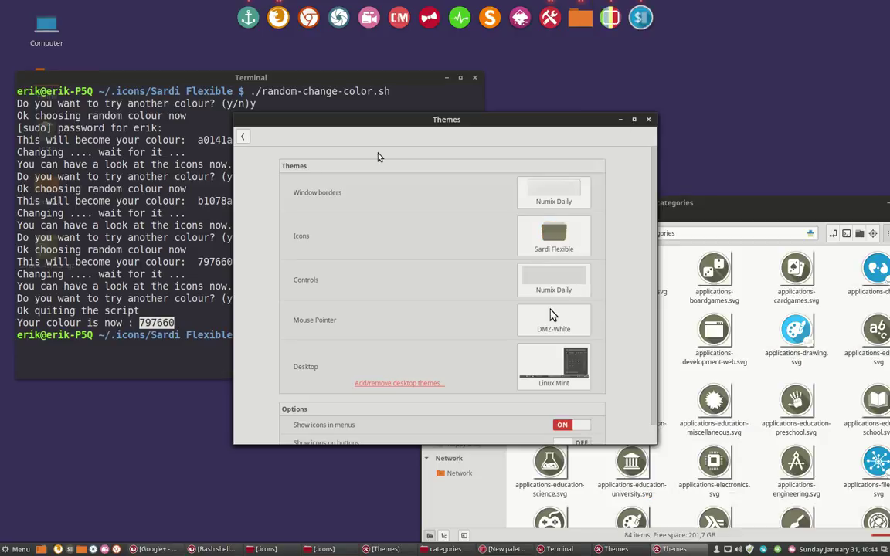
pyautogui.click(242, 139)
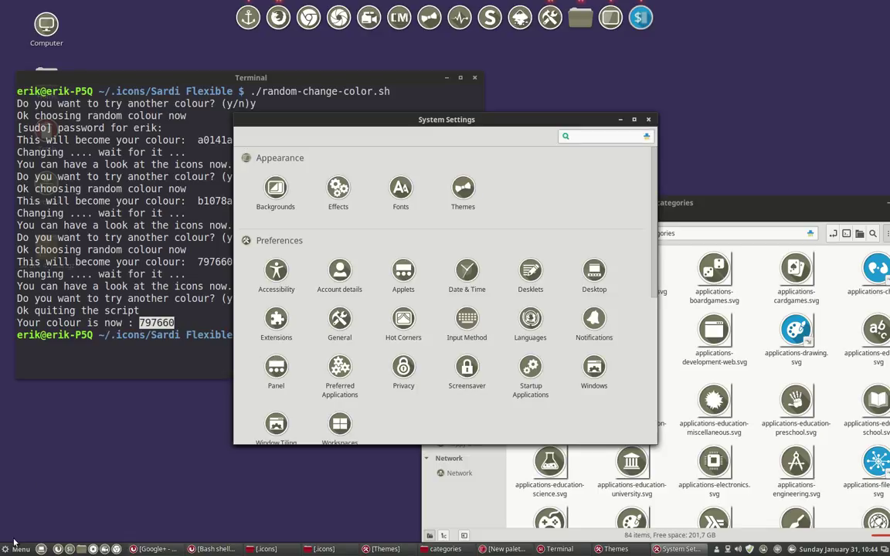
# Step: Open and close the menu, then use Variety's Next to switch to the Earth wallpaper
pyautogui.click(16, 547)
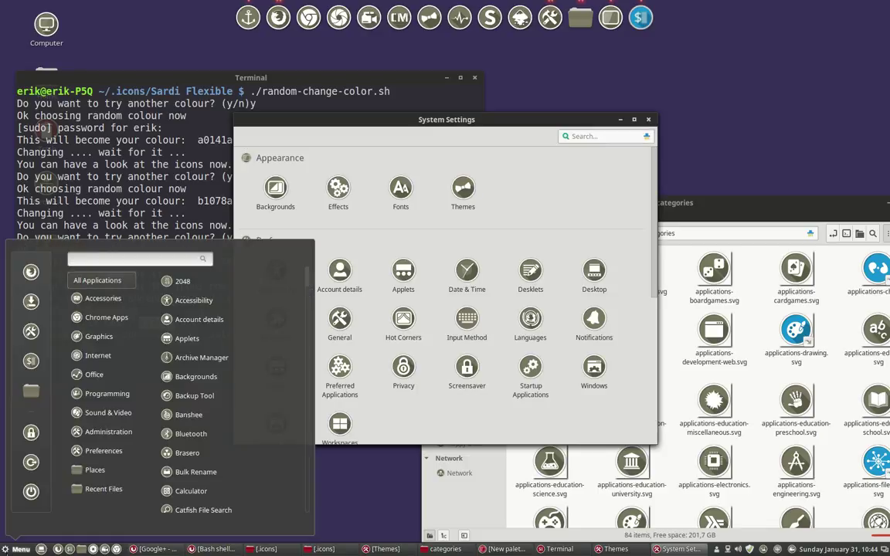
pyautogui.press('Escape')
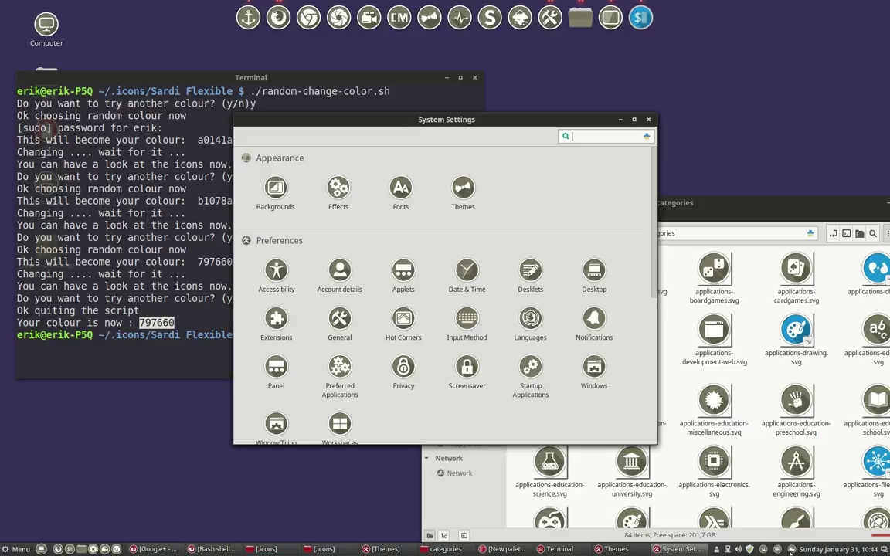
pyautogui.click(778, 549)
pyautogui.click(775, 295)
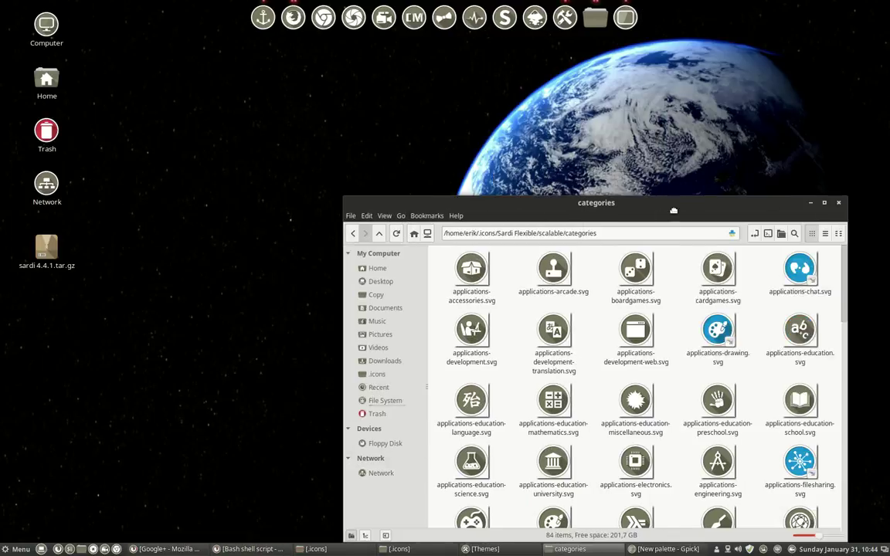
# Step: Drag the categories folder window left and close it with Alt+F4
pyautogui.moveTo(782, 212); pyautogui.dragTo(560, 200)
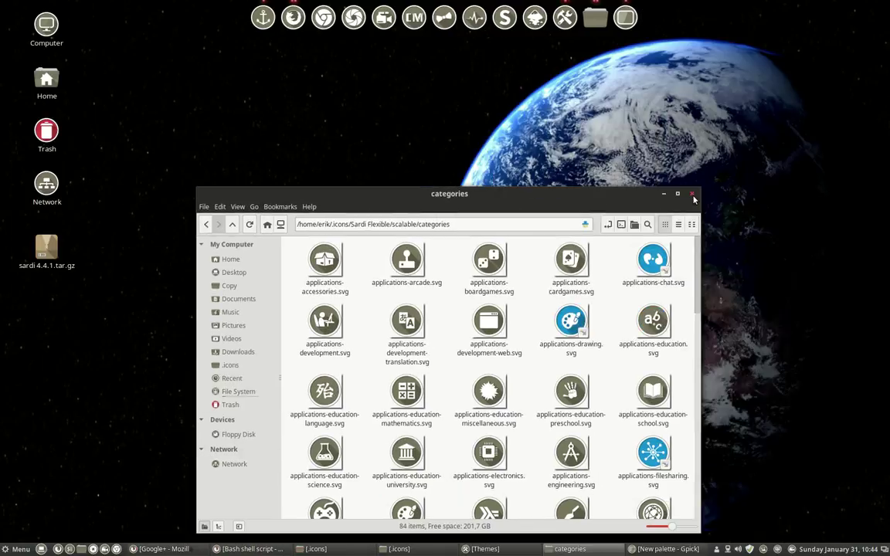
pyautogui.hotkey('alt', 'F4')
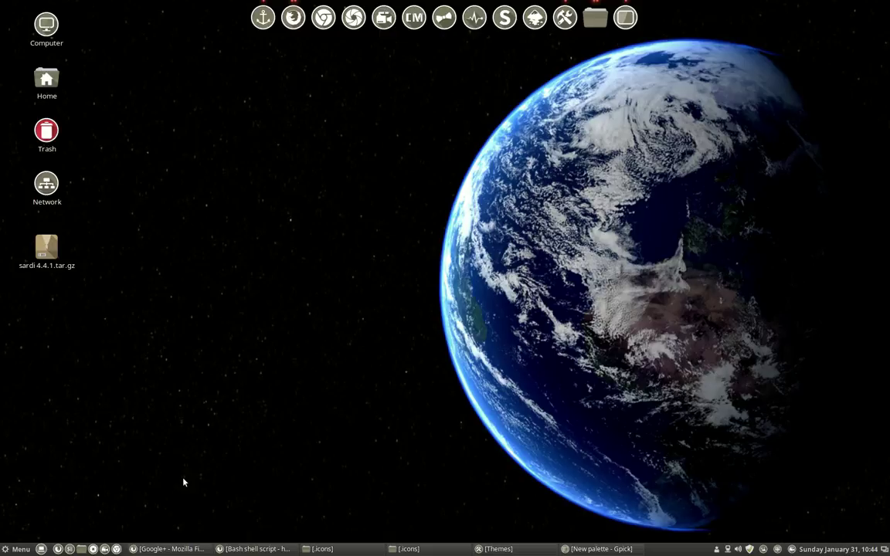